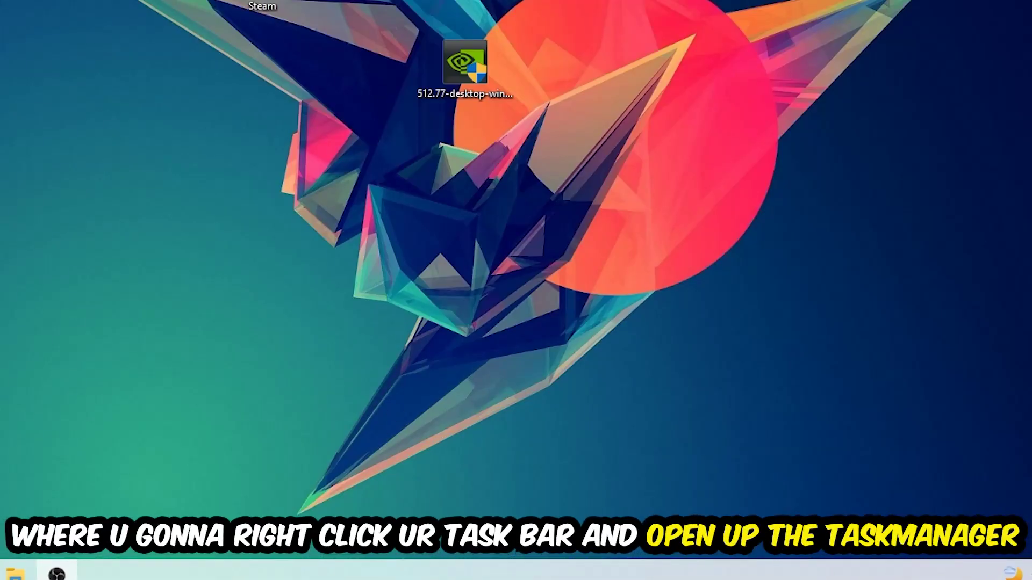
- Open Task Manager and sort processes by CPU, then by GPU usage
right_click(449, 569)
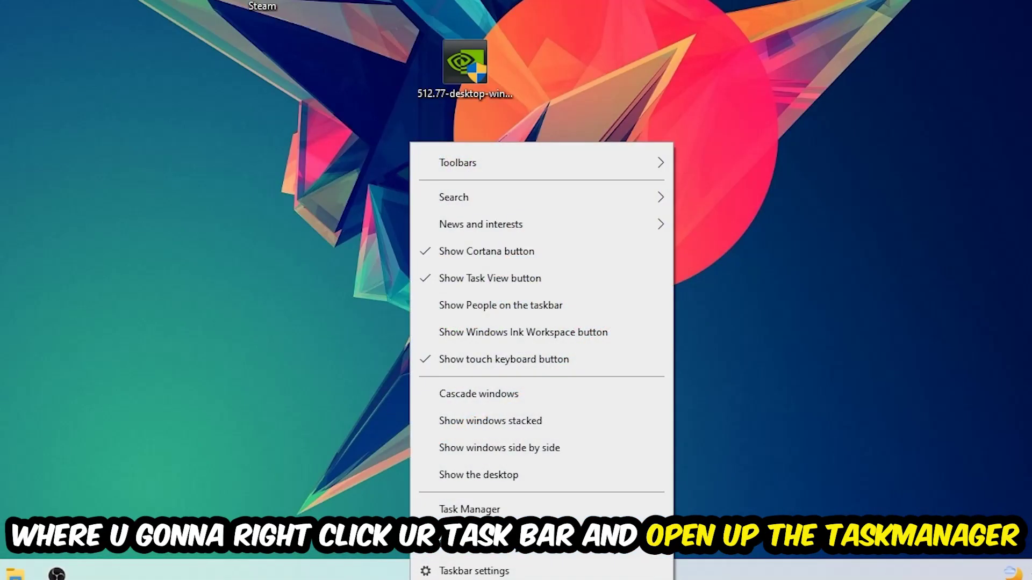
left_click(476, 528)
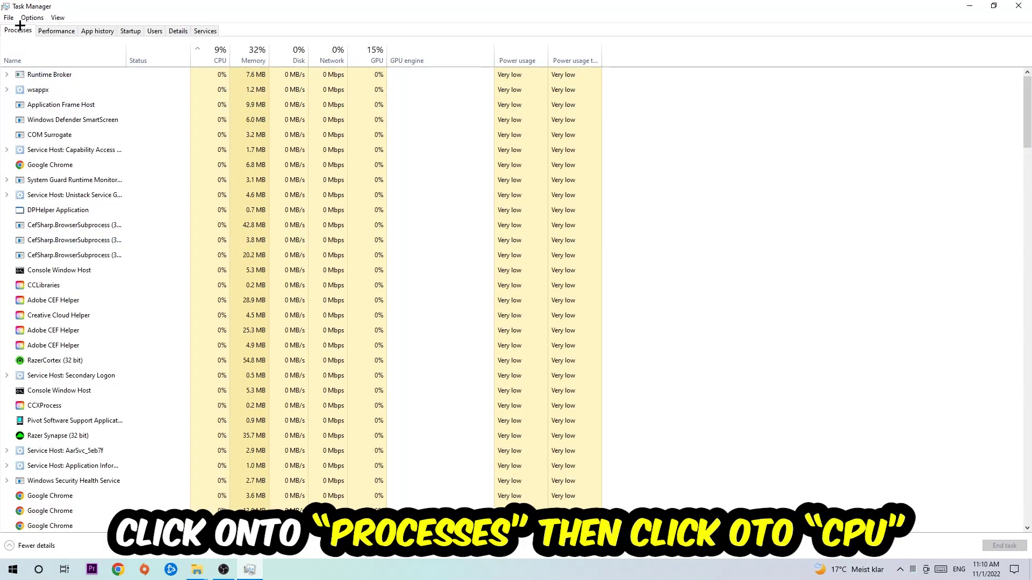
left_click(218, 51)
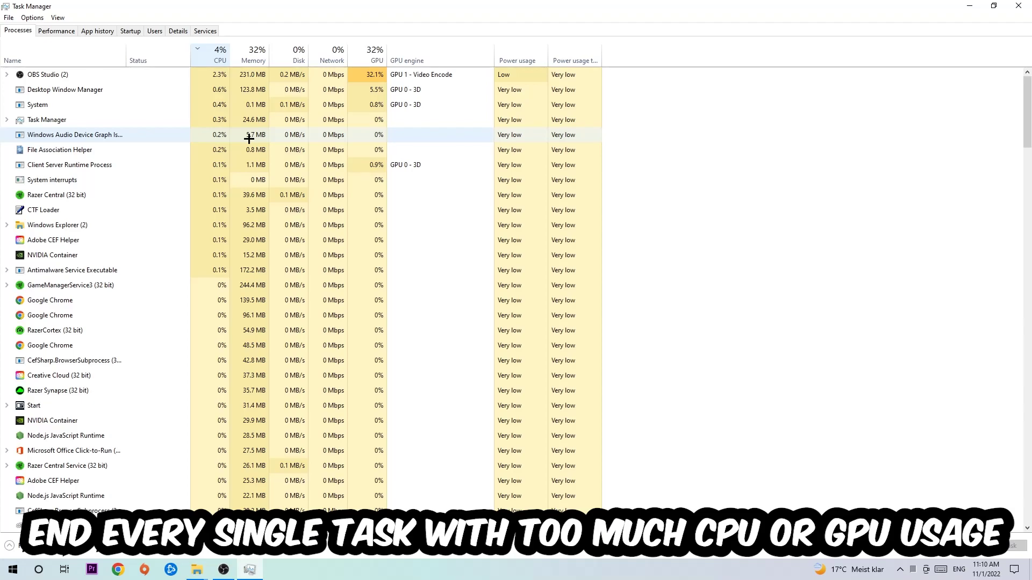
left_click(362, 55)
- End the GPU-heavy OBS Studio task and close Task Manager
left_click(358, 74)
right_click(357, 74)
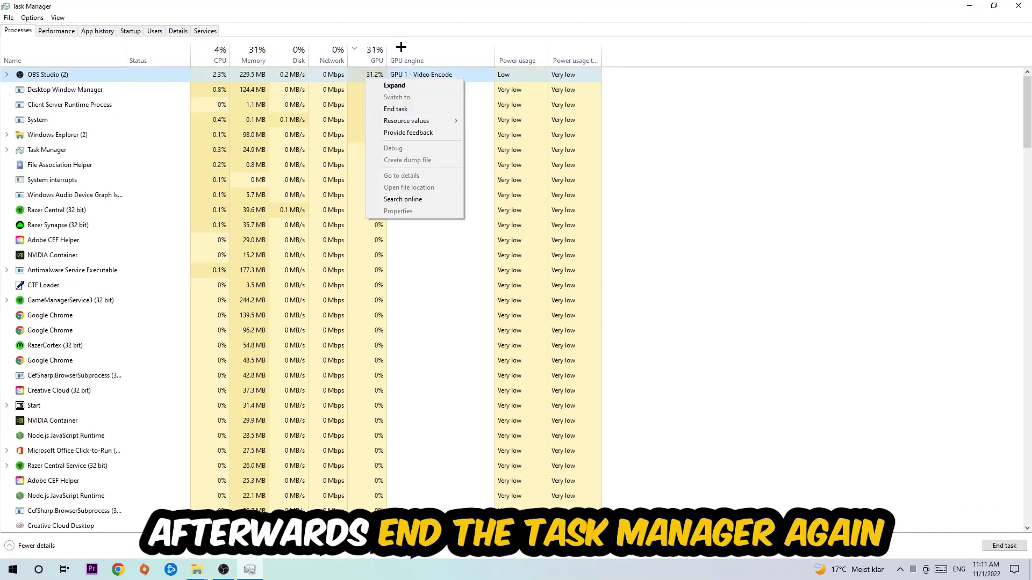
left_click(401, 46)
left_click(1018, 5)
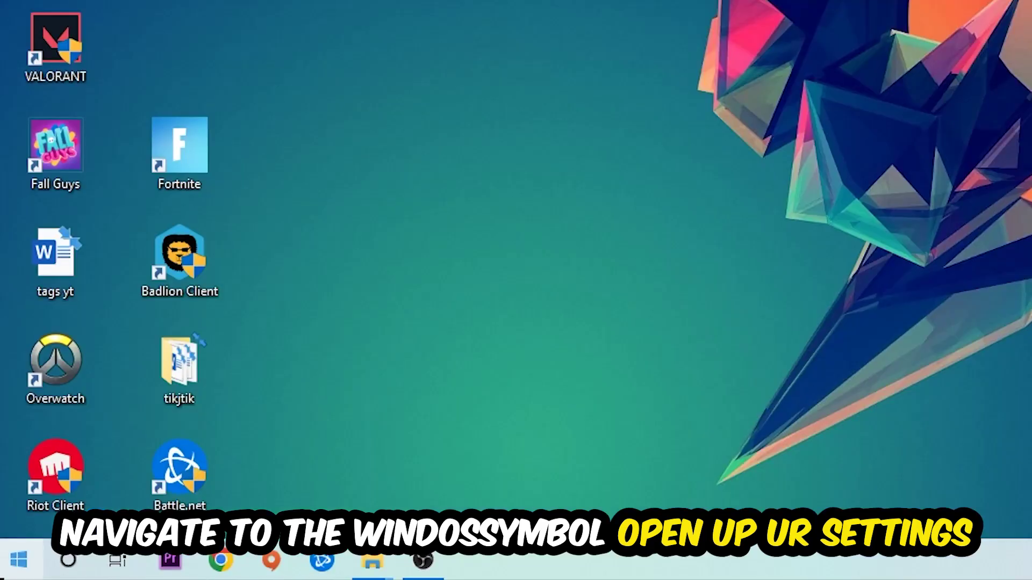
- Check the Xbox Game Bar, Captures and Game Mode pages in Gaming settings
left_click(12, 569)
left_click(15, 463)
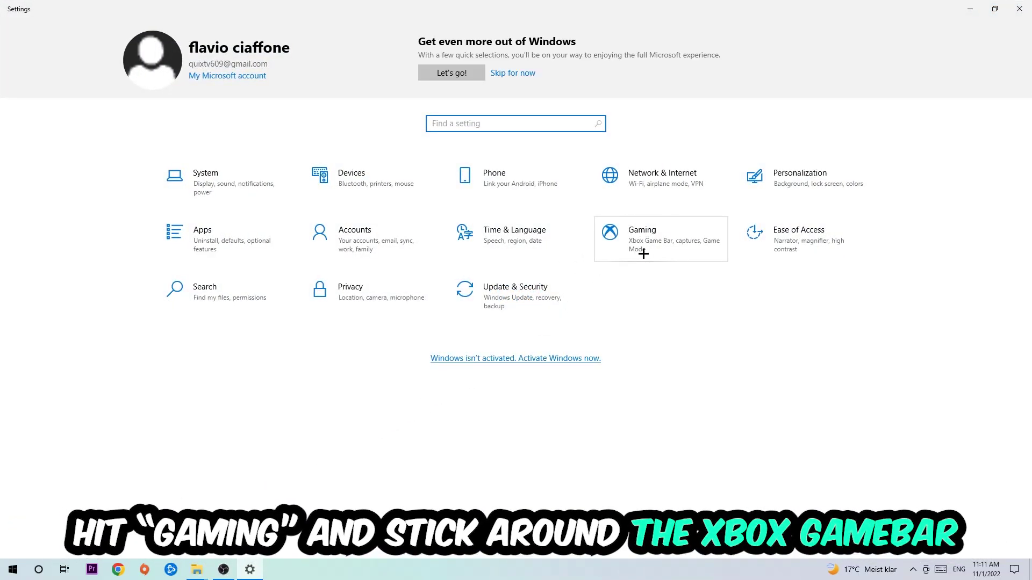
left_click(638, 228)
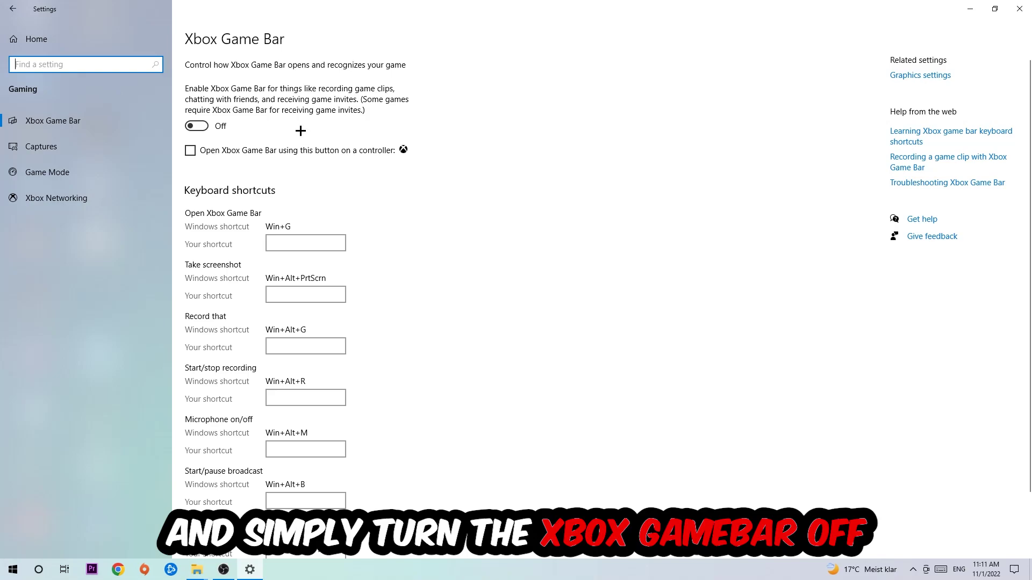
left_click(95, 152)
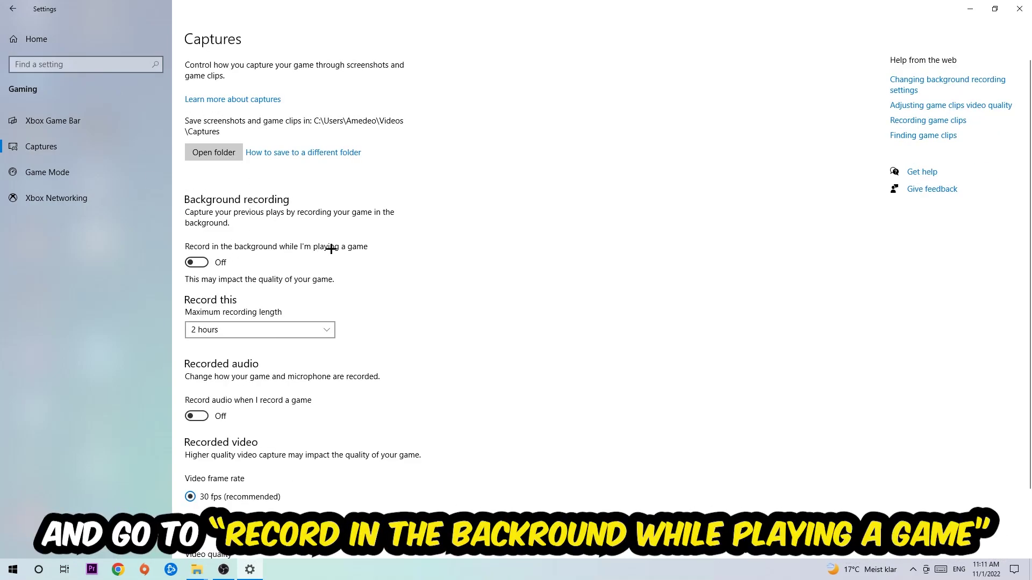
left_click(41, 173)
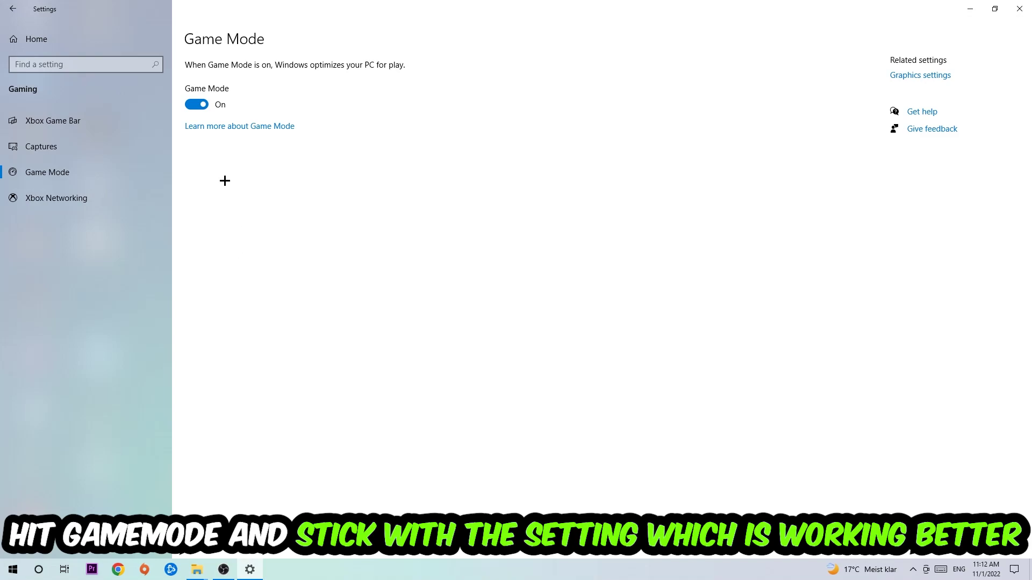
- Go to the Windows Update page, which reports the PC is up to date
left_click(12, 9)
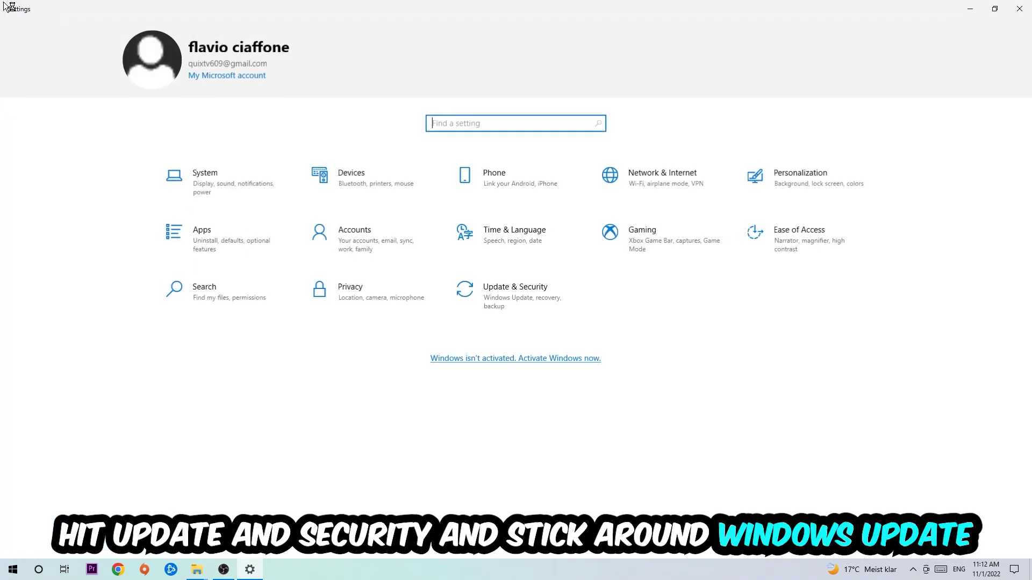
left_click(490, 299)
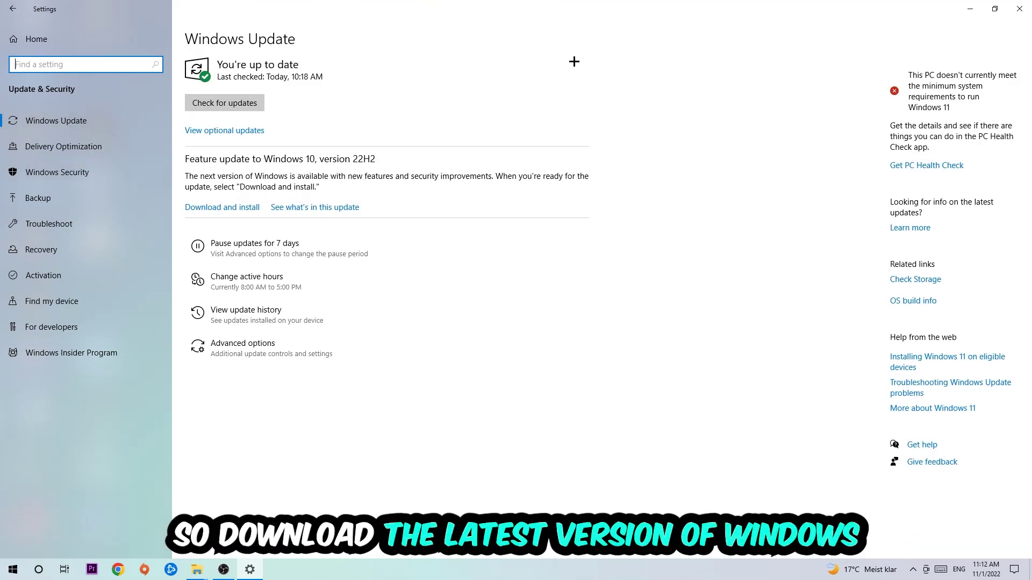
- Close Settings and drag the NVIDIA driver installer icon lower on the desktop
left_click(1019, 8)
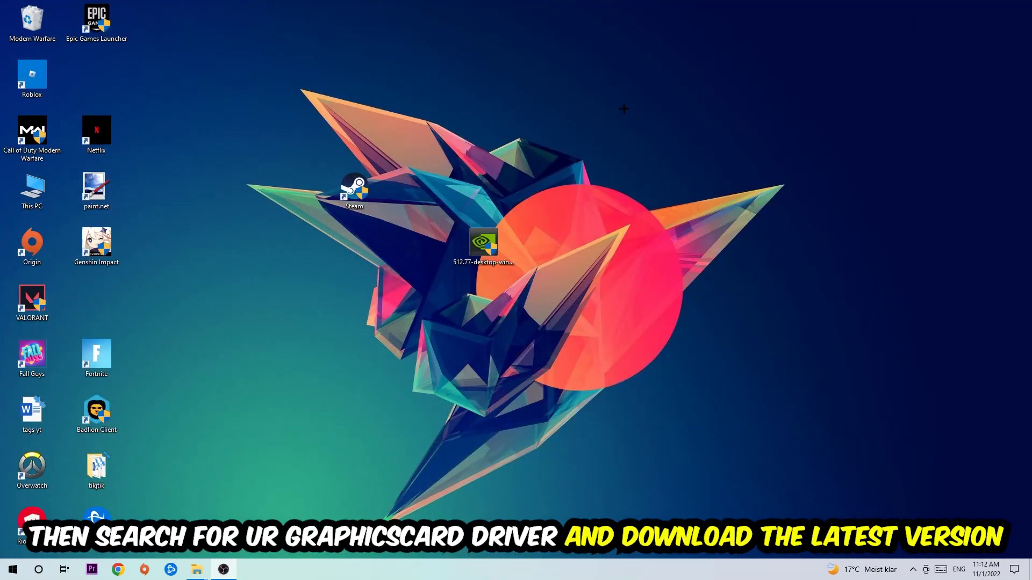
left_click_drag(484, 243, 484, 300)
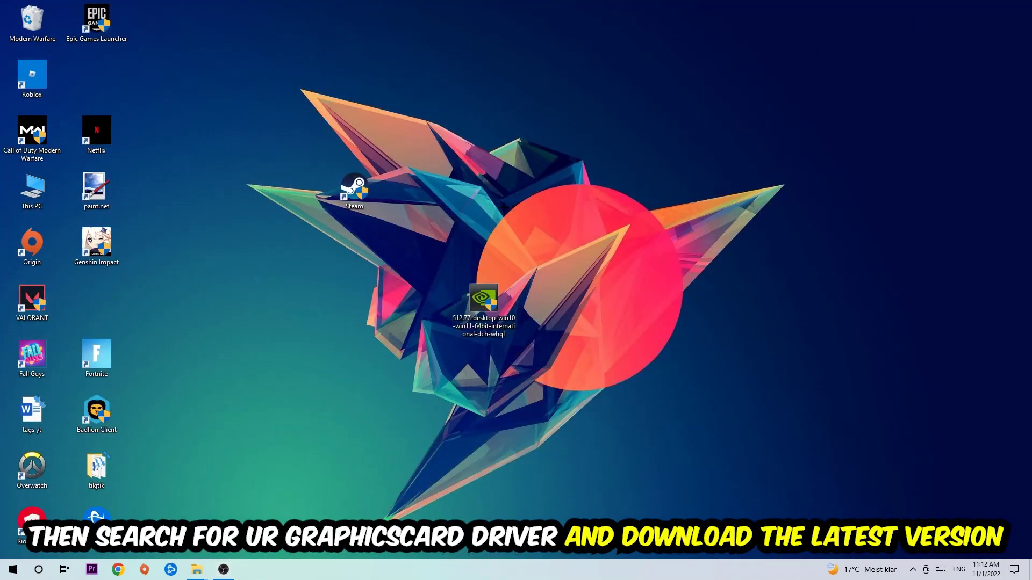